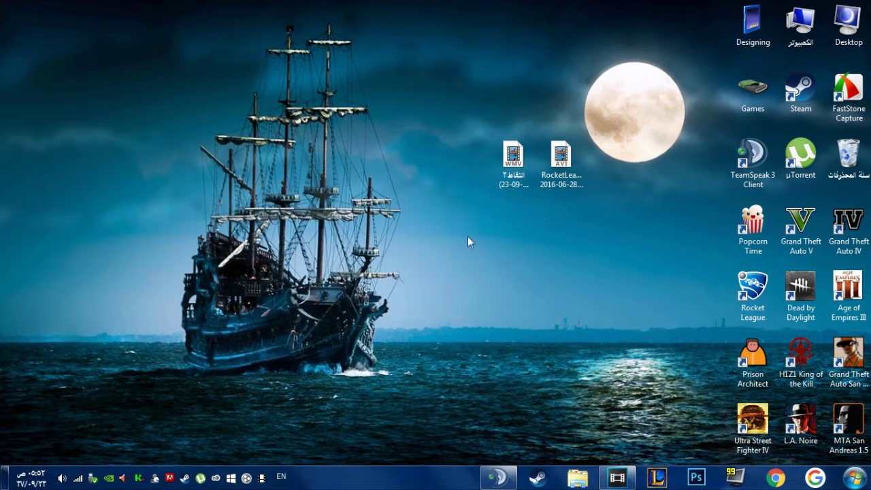
# Switch to Vegas Pro, maximize it and bring the WMV webcam clip and the RocketLeague AVI clip into the project media.
pyautogui.moveTo(469, 242); pyautogui.dragTo(616, 129)
pyautogui.click(560, 163)
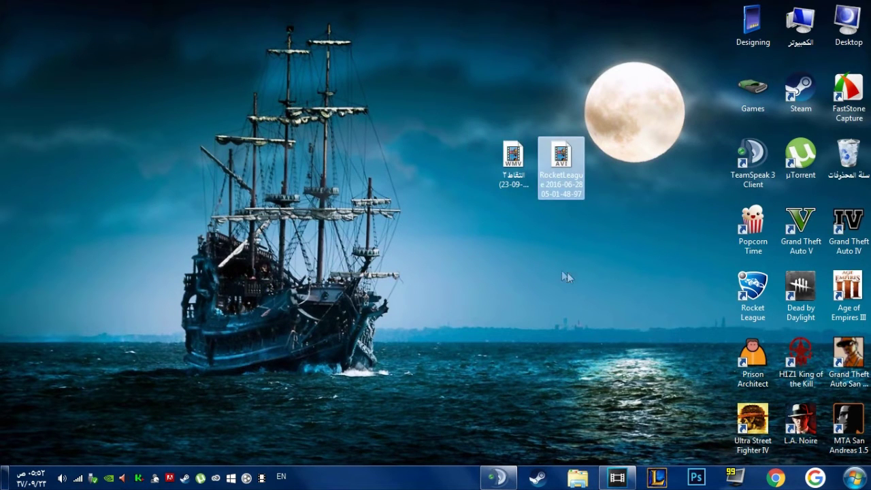
pyautogui.click(435, 290)
pyautogui.click(615, 476)
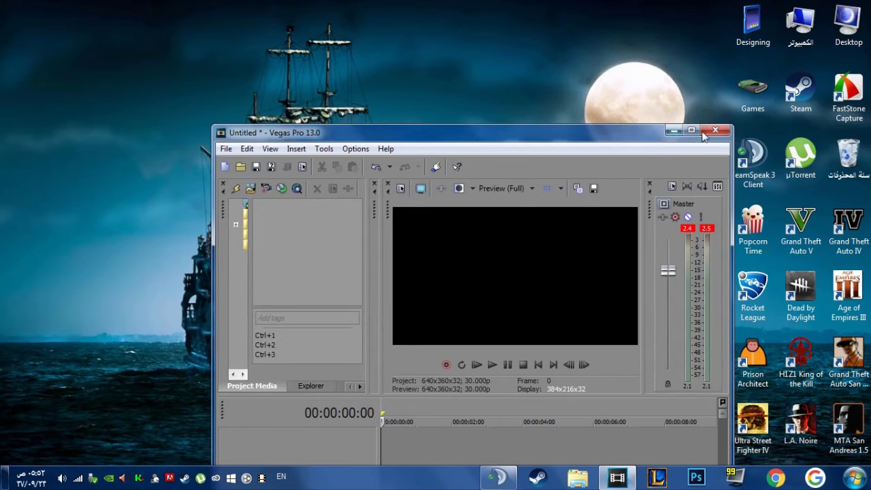
pyautogui.click(645, 133)
pyautogui.click(815, 6)
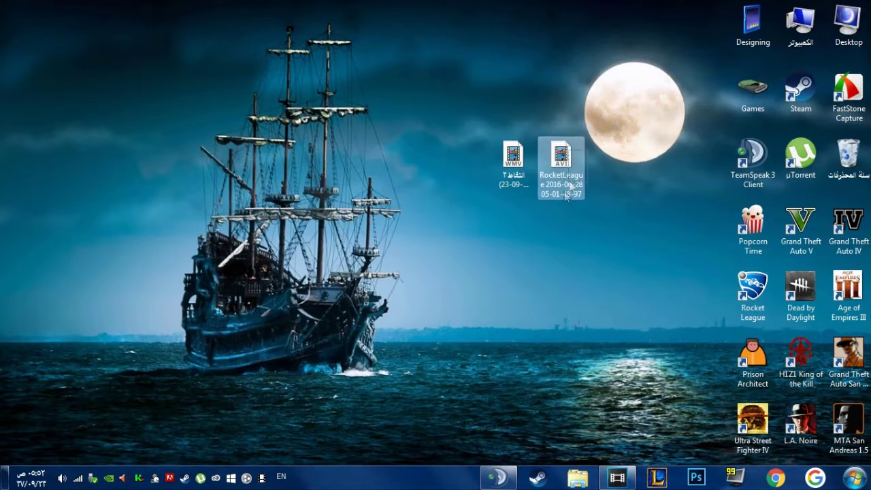
pyautogui.moveTo(515, 257); pyautogui.dragTo(329, 145)
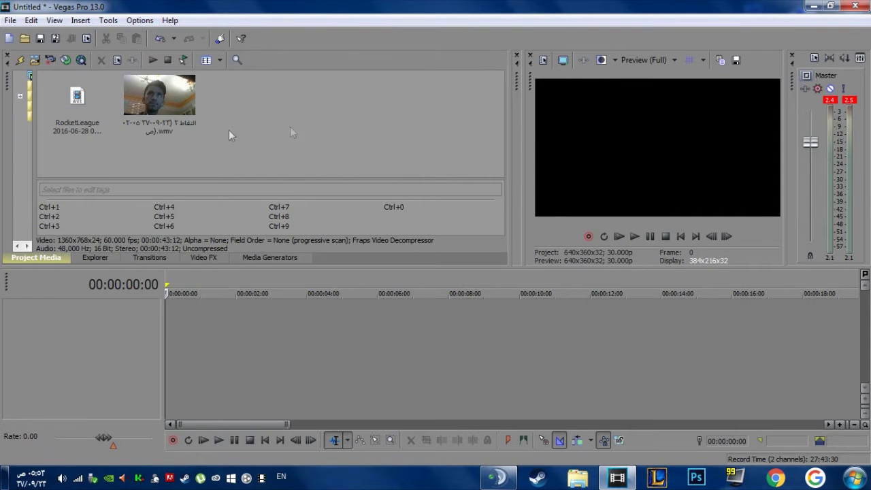
# Place the webcam clip at the start of the timeline and the RocketLeague clip on new tracks below it.
pyautogui.click(161, 99)
pyautogui.moveTo(161, 99); pyautogui.dragTo(172, 324)
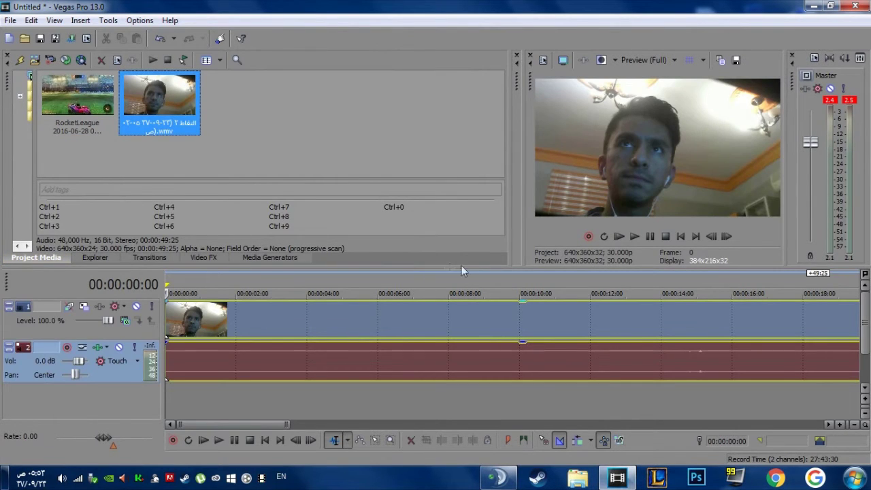
pyautogui.moveTo(485, 267); pyautogui.dragTo(484, 233)
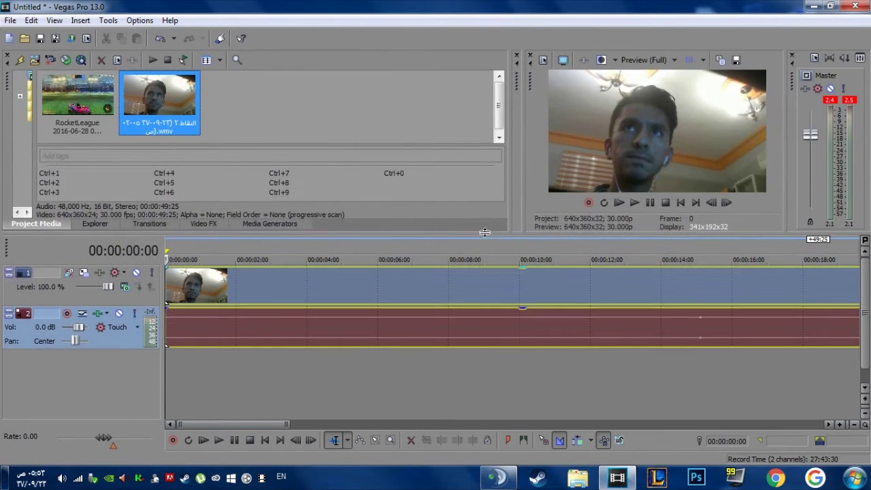
pyautogui.moveTo(94, 114); pyautogui.dragTo(170, 372)
# Select the webcam video event on track 1 and open its Event Pan/Crop settings.
pyautogui.moveTo(251, 425); pyautogui.dragTo(278, 421)
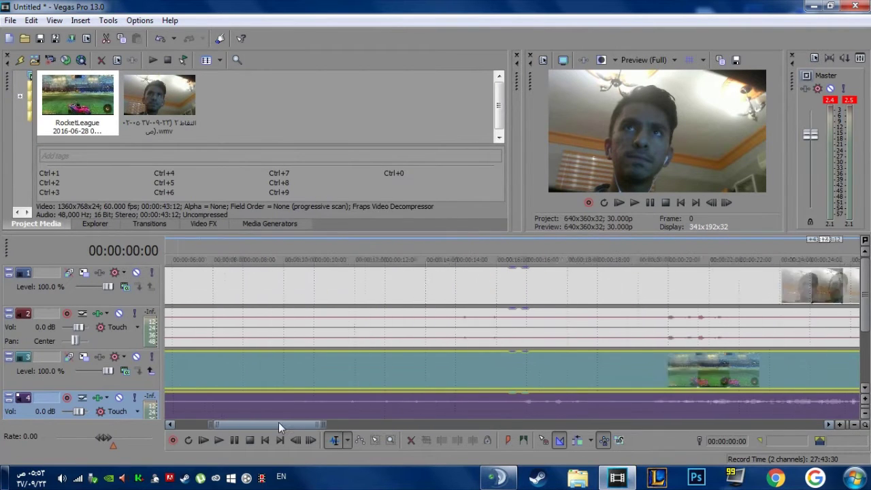
pyautogui.click(301, 371)
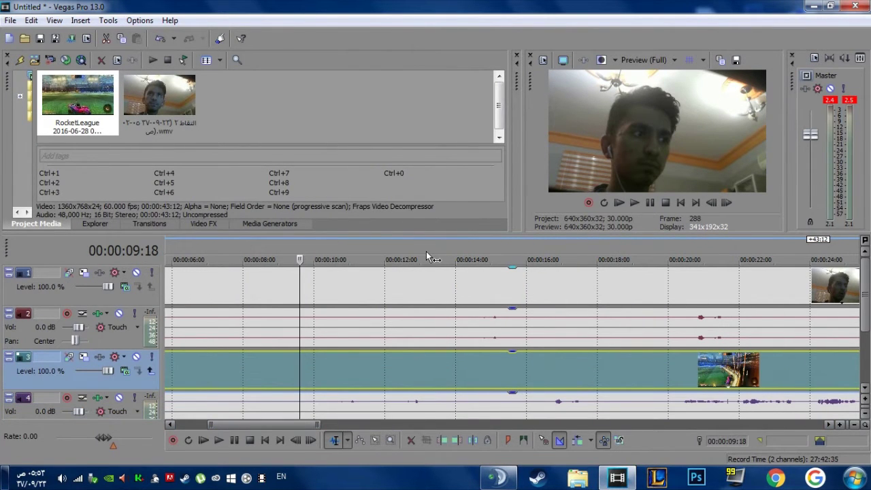
pyautogui.click(353, 288)
pyautogui.moveTo(282, 423); pyautogui.dragTo(470, 418)
pyautogui.scroll(-10, 460, 379)
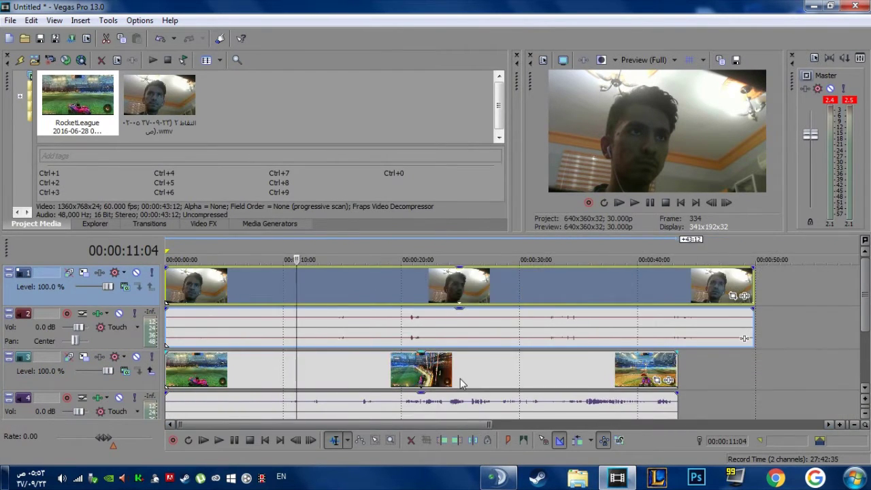
pyautogui.moveTo(405, 425); pyautogui.dragTo(467, 425)
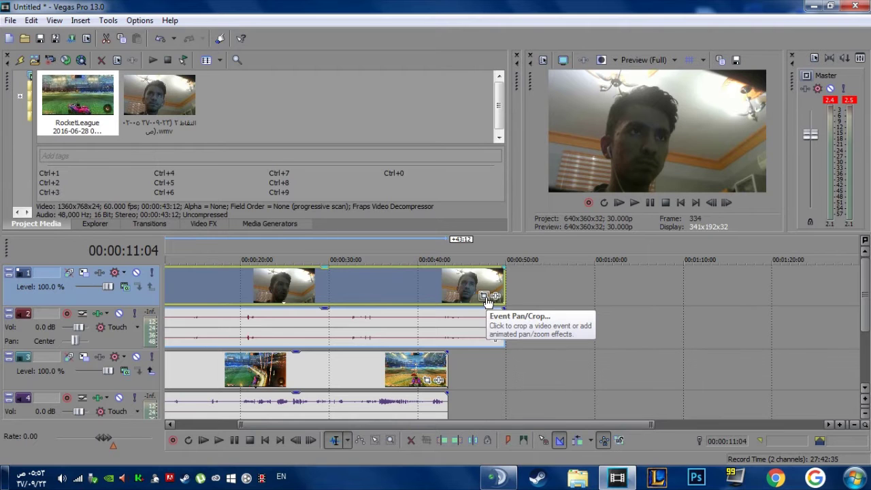
pyautogui.click(484, 297)
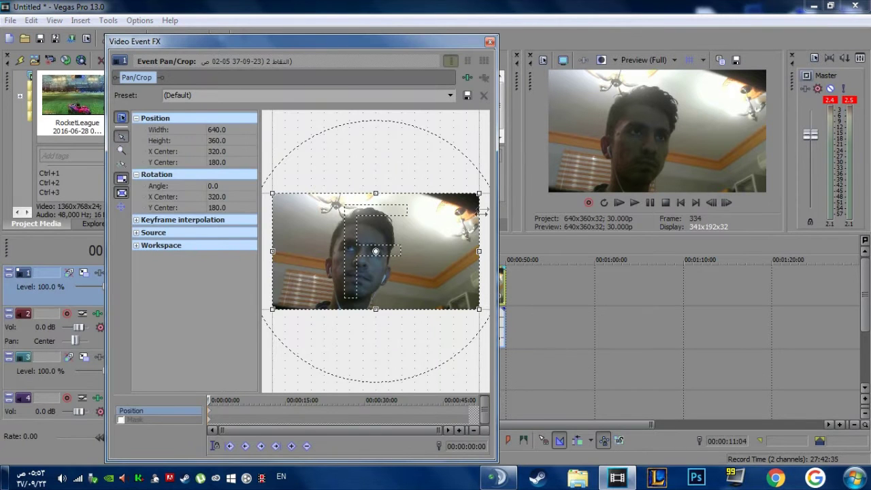
# Shrink the webcam picture into the frame's upper-right corner, with a crop area of about 2,311 × 1,300 centered near -522, 653, and close the settings.
pyautogui.moveTo(480, 195); pyautogui.dragTo(622, 42)
pyautogui.moveTo(424, 154); pyautogui.dragTo(364, 194)
pyautogui.moveTo(452, 138); pyautogui.dragTo(569, 82)
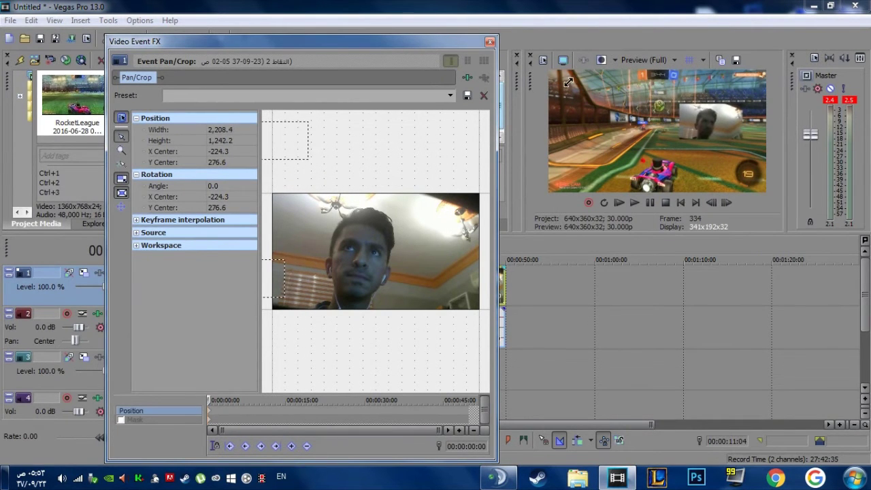
pyautogui.moveTo(440, 155); pyautogui.dragTo(360, 200)
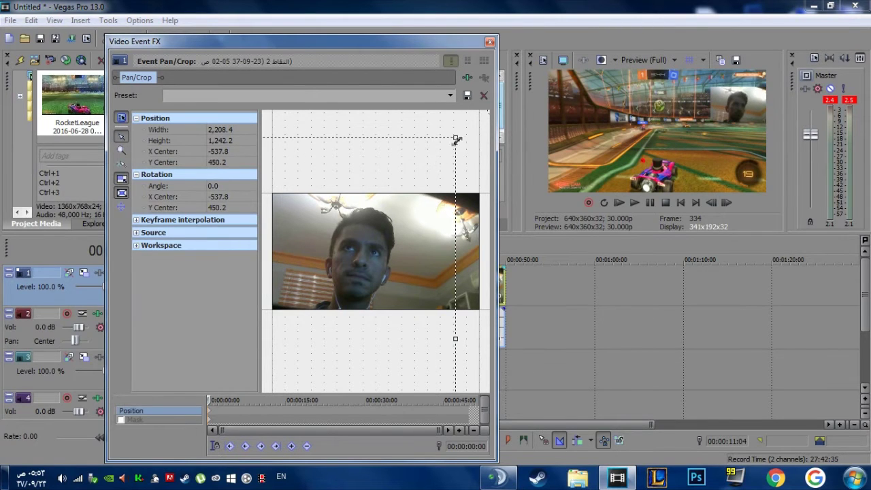
pyautogui.moveTo(456, 138)
pyautogui.mouseDown()
pyautogui.moveTo(469, 120)
pyautogui.moveTo(464, 128)
pyautogui.mouseUp()
pyautogui.moveTo(388, 200); pyautogui.dragTo(416, 264)
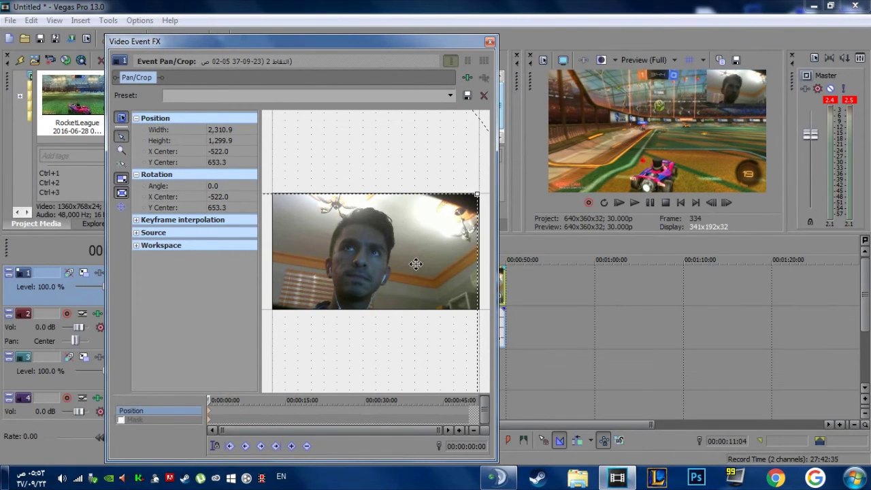
pyautogui.click(490, 41)
# Enlarge the timeline area so that all four tracks fit in view.
pyautogui.moveTo(565, 423); pyautogui.dragTo(385, 423)
pyautogui.scroll(5, 426, 393)
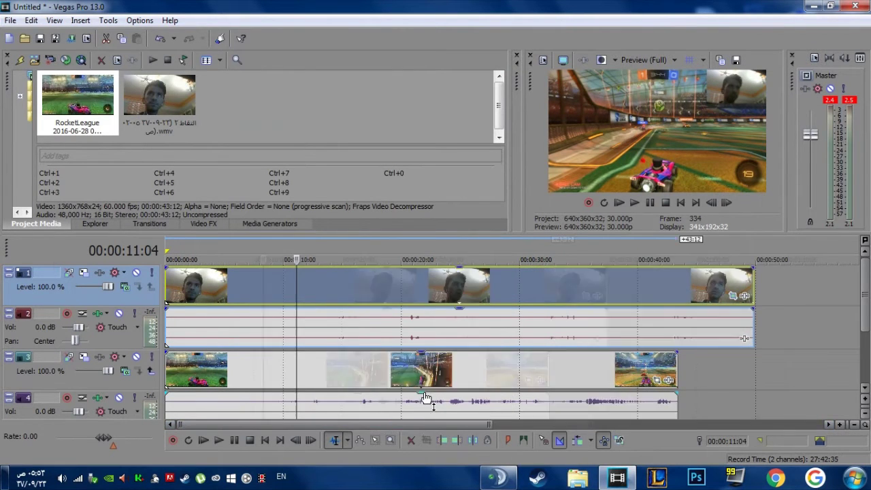
pyautogui.scroll(-3, 426, 397)
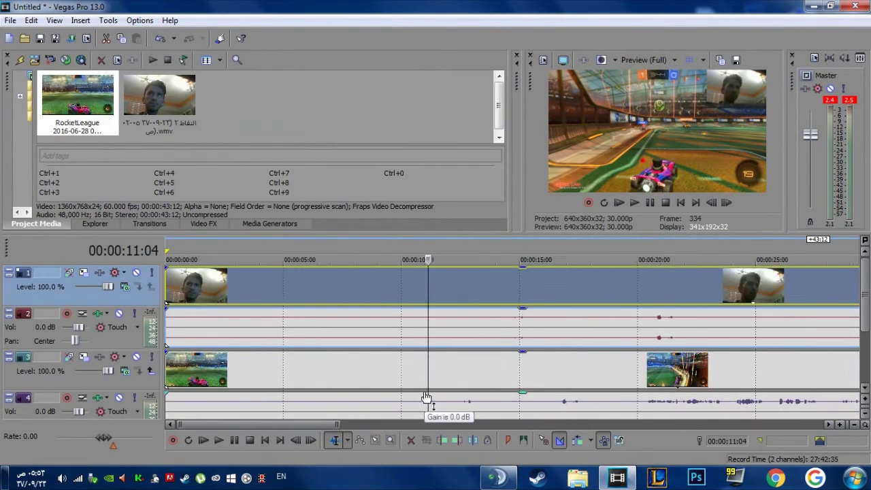
pyautogui.click(328, 379)
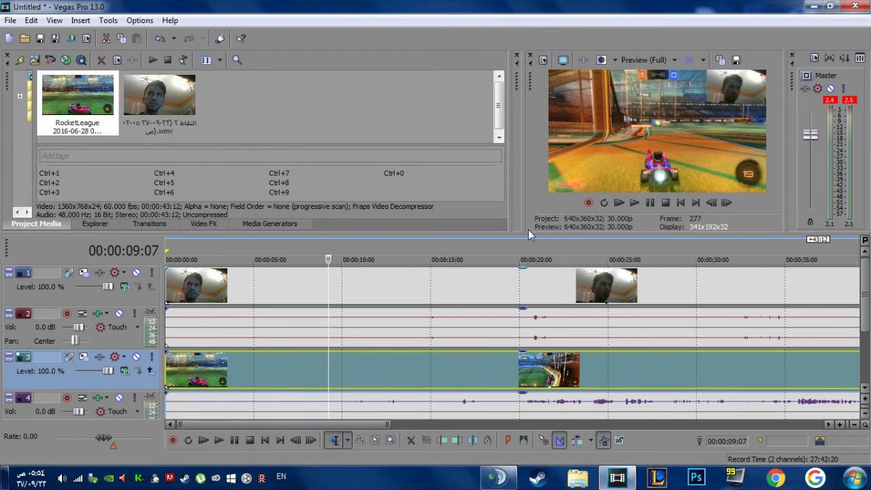
pyautogui.moveTo(528, 230); pyautogui.dragTo(527, 209)
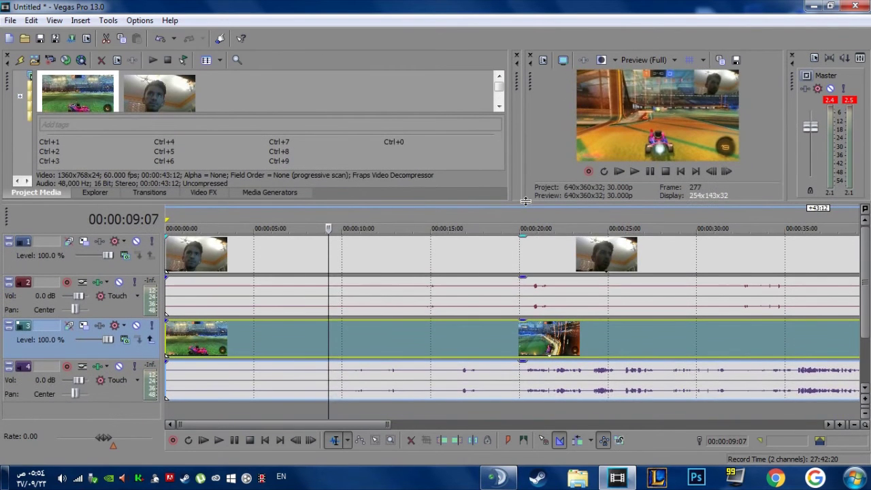
# Move both the webcam clip and the gameplay clip along the timeline so they start at about 00:00:05:14.
pyautogui.click(387, 261)
pyautogui.click(302, 296)
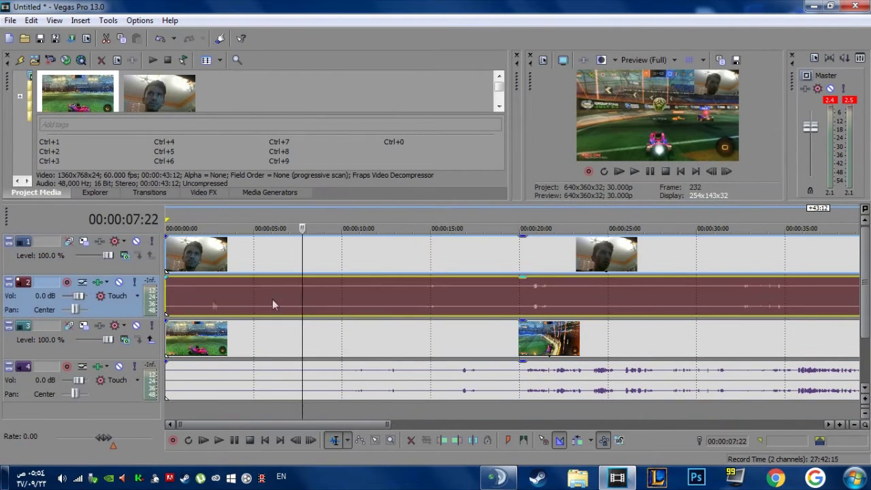
pyautogui.click(349, 332)
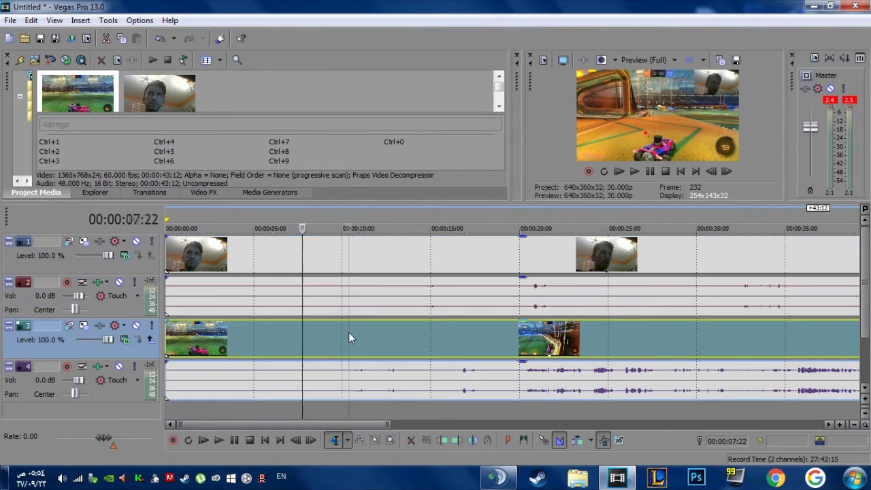
pyautogui.click(310, 387)
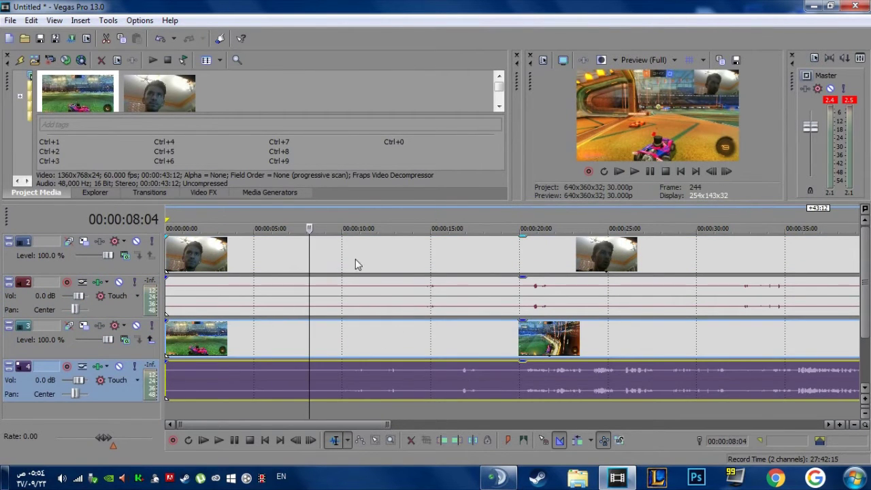
pyautogui.moveTo(356, 258); pyautogui.dragTo(410, 301)
pyautogui.moveTo(347, 352); pyautogui.dragTo(442, 350)
# Slide the gameplay clip further along the timeline, bringing its audio closer to the webcam audio spike near 00:00:26.
pyautogui.hscroll(3, 348, 425)
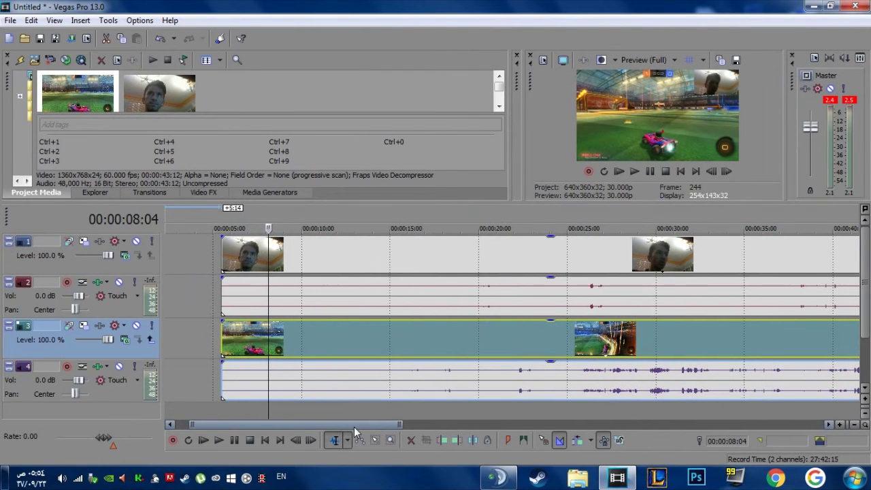
pyautogui.hscroll(8, 476, 409)
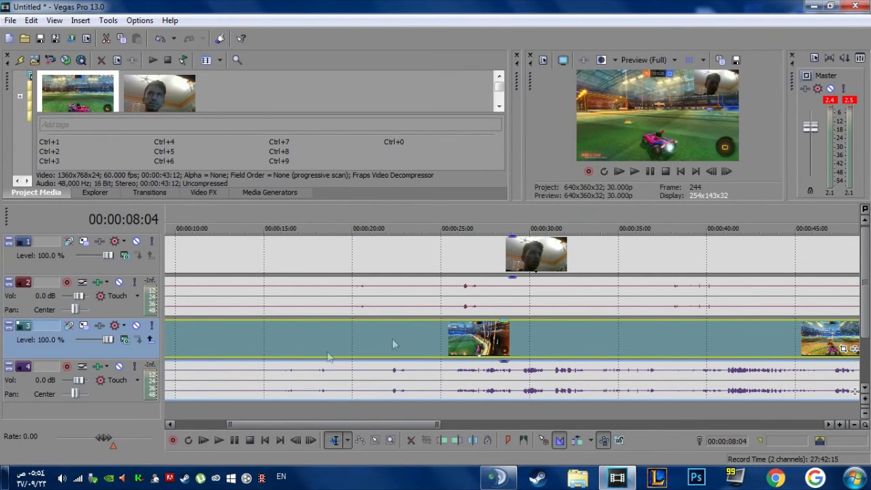
pyautogui.click(362, 292)
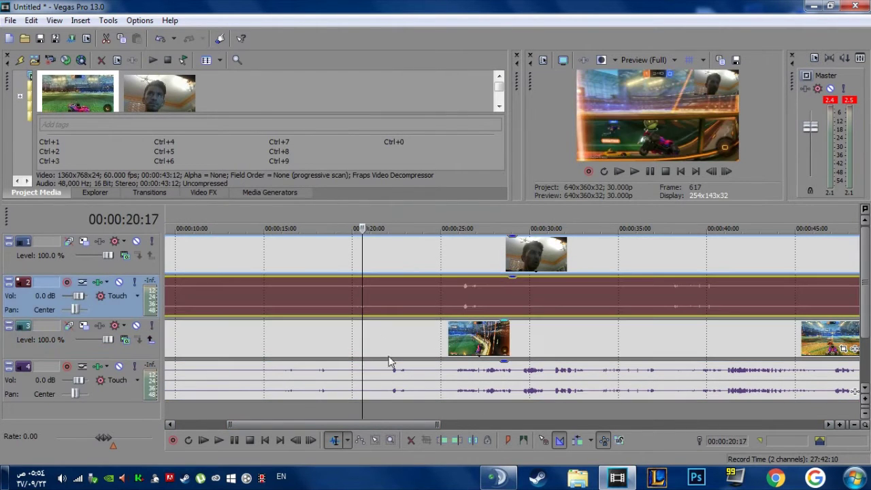
pyautogui.moveTo(411, 377); pyautogui.dragTo(440, 364)
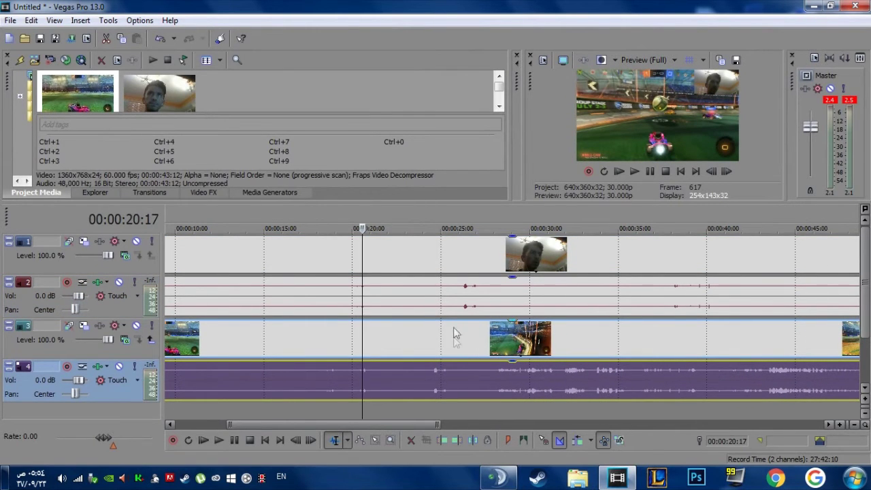
# Mark the webcam audio spike at 00:00:26:08 and align the gameplay clip's matching audio spike with it.
pyautogui.click(467, 293)
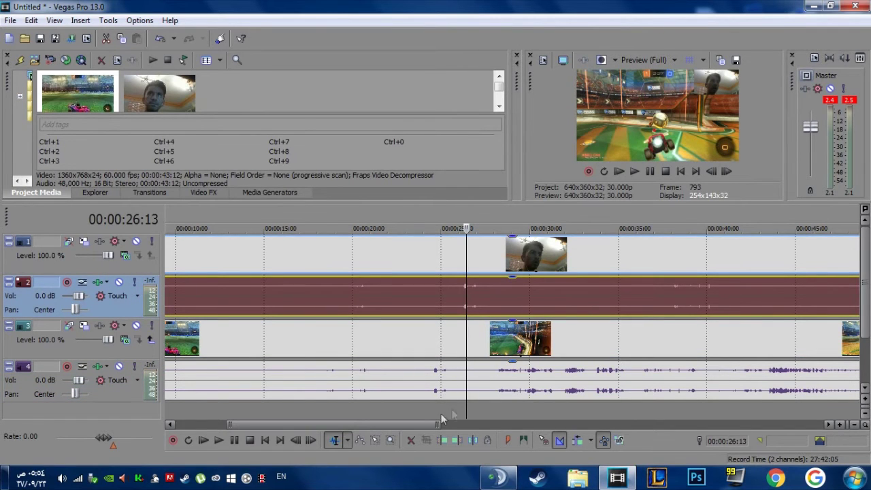
pyautogui.click(462, 348)
pyautogui.scroll(2, 462, 312)
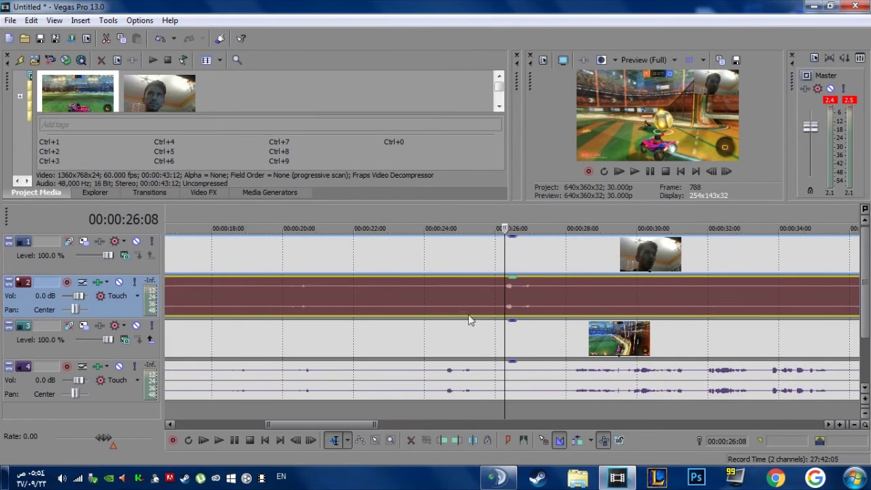
pyautogui.scroll(1, 422, 390)
pyautogui.moveTo(346, 426); pyautogui.dragTo(354, 425)
pyautogui.click(391, 386)
pyautogui.moveTo(392, 385); pyautogui.dragTo(452, 378)
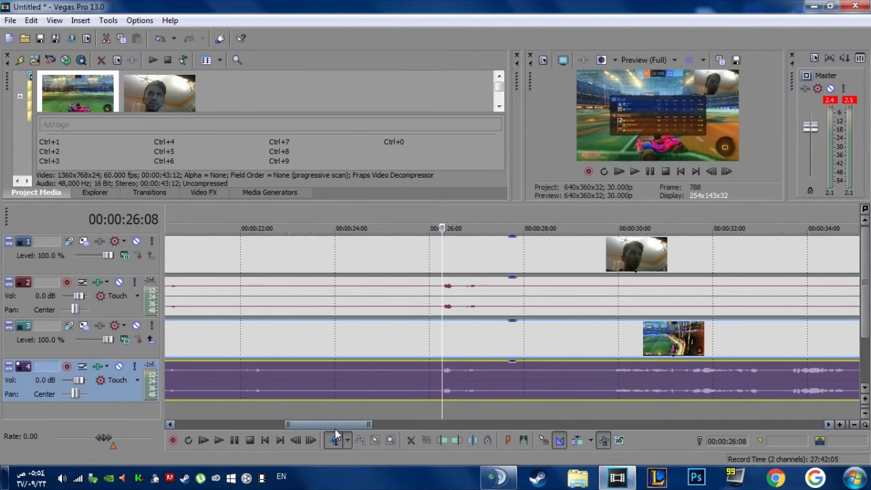
# Split the webcam clip at the gameplay clip's start, 00:00:09:14, and delete the part before it.
pyautogui.moveTo(332, 423); pyautogui.dragTo(247, 423)
pyautogui.click(394, 413)
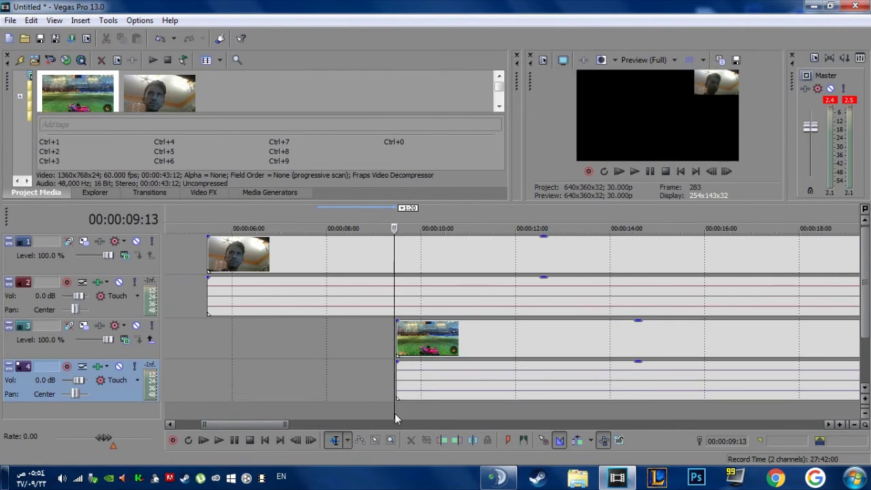
pyautogui.click(395, 253)
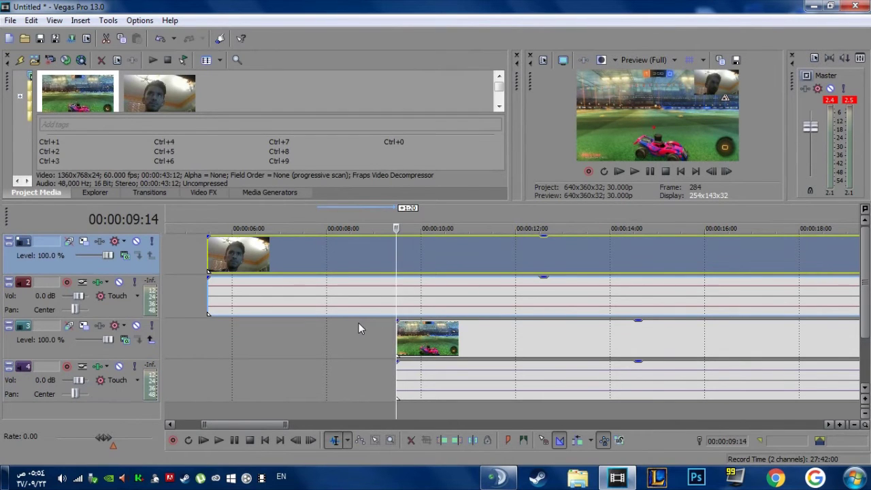
pyautogui.click(342, 257)
pyautogui.rightClick(311, 255)
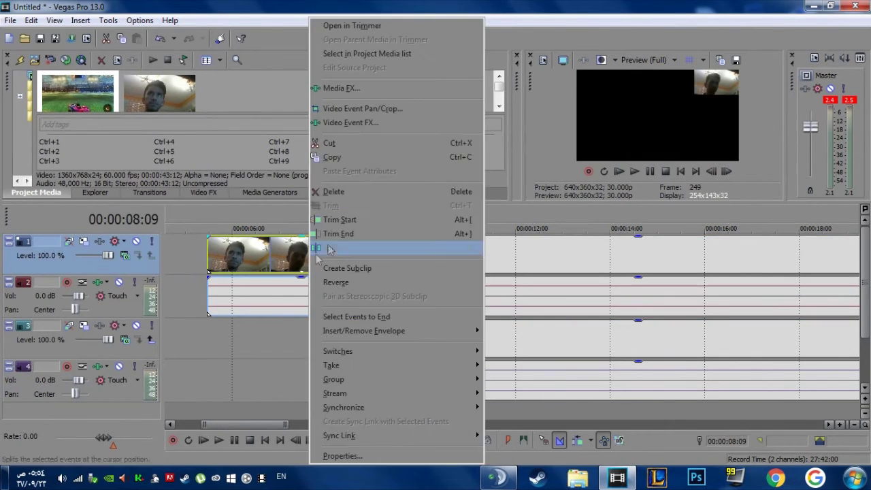
pyautogui.click(333, 191)
# Split the webcam clip at the gameplay clip's end, 00:00:52:26, and delete the remaining part.
pyautogui.moveTo(278, 425); pyautogui.dragTo(502, 409)
pyautogui.click(313, 297)
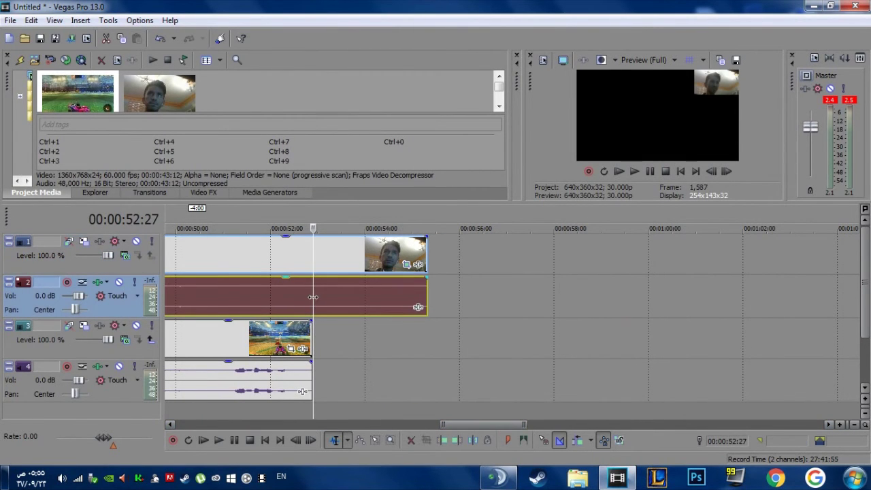
pyautogui.click(311, 297)
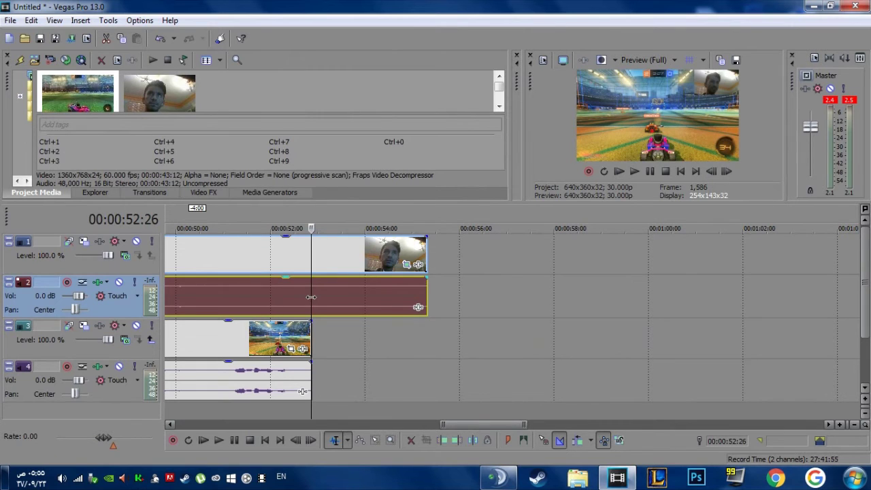
pyautogui.press('s')
pyautogui.rightClick(350, 257)
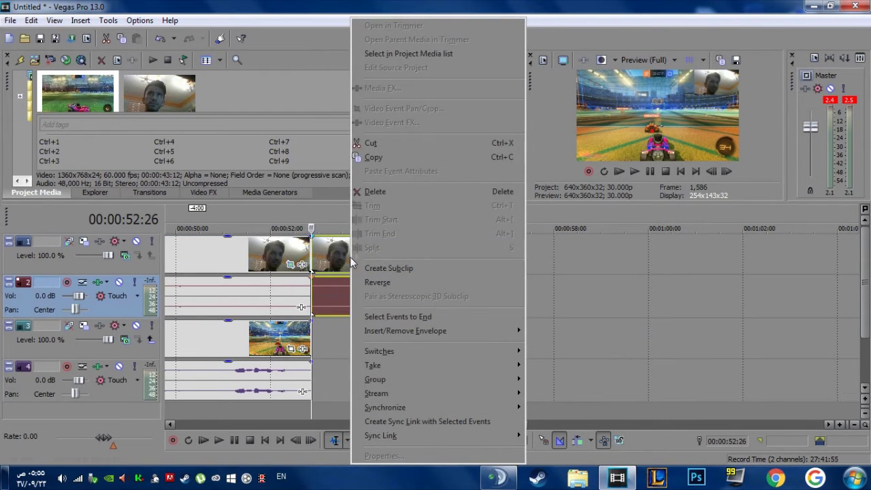
pyautogui.click(383, 191)
pyautogui.moveTo(492, 426); pyautogui.dragTo(230, 406)
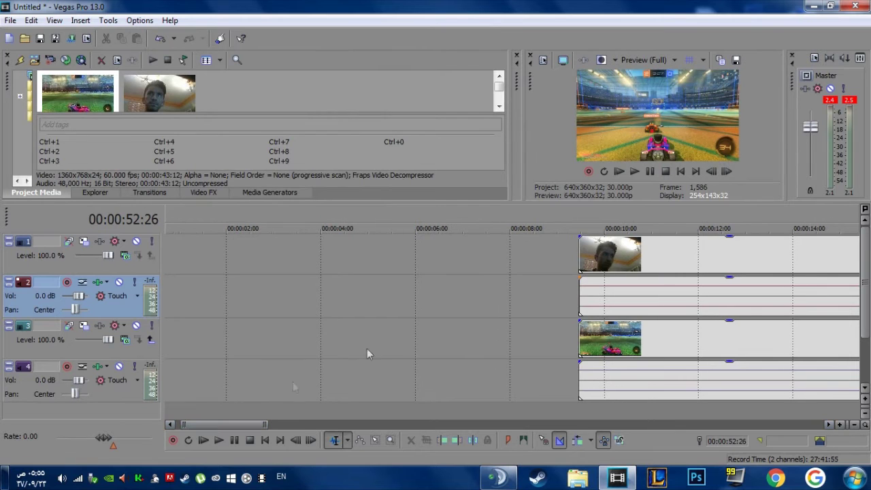
# Move the webcam clip and the gameplay clip to the very start of the timeline at 00:00:00:00.
pyautogui.moveTo(653, 245); pyautogui.dragTo(210, 252)
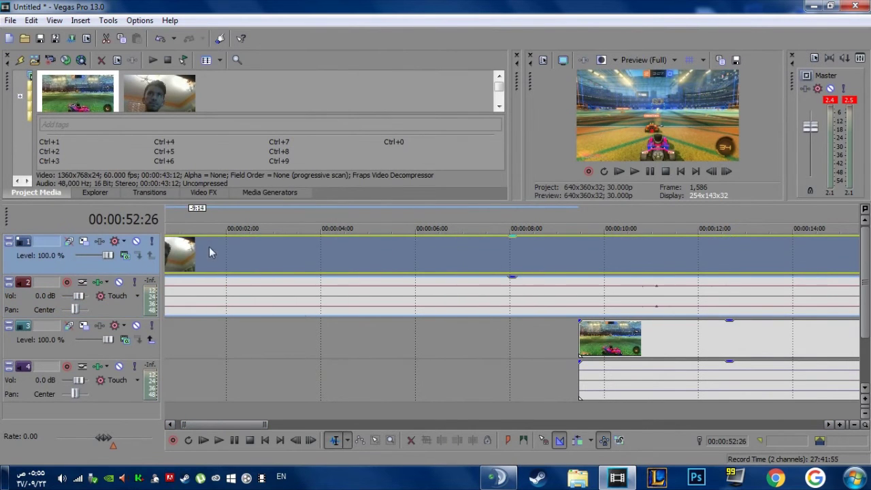
pyautogui.moveTo(586, 336); pyautogui.dragTo(113, 327)
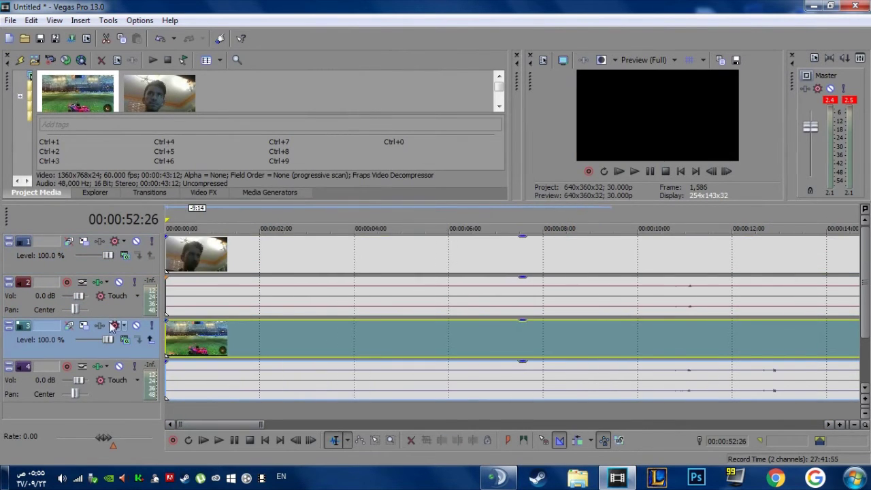
pyautogui.click(178, 255)
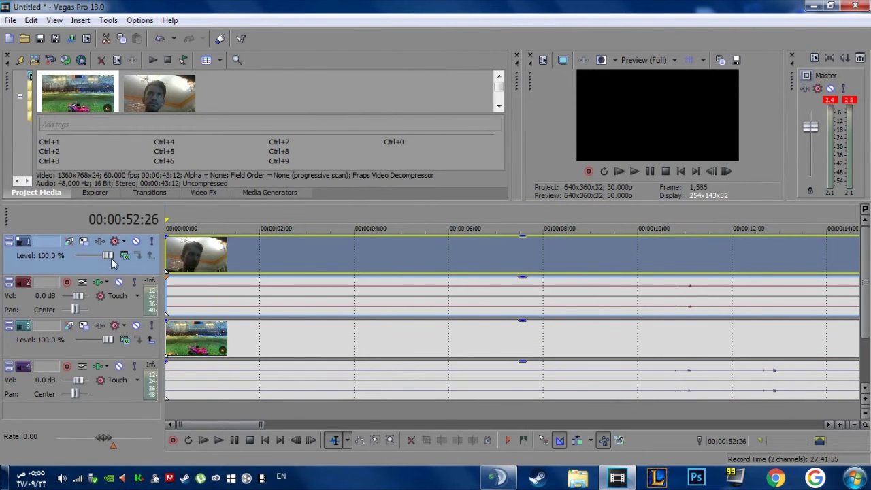
# Delete the webcam's audio track, keeping only the gameplay audio.
pyautogui.click(263, 299)
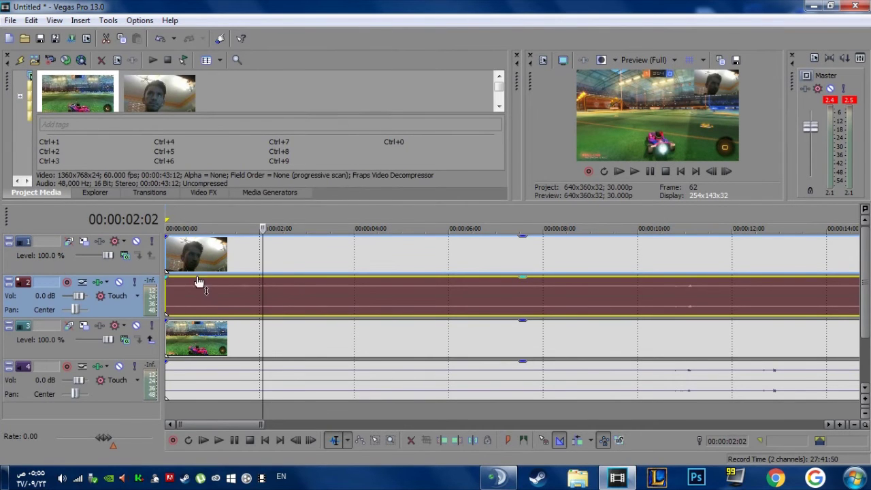
pyautogui.rightClick(122, 311)
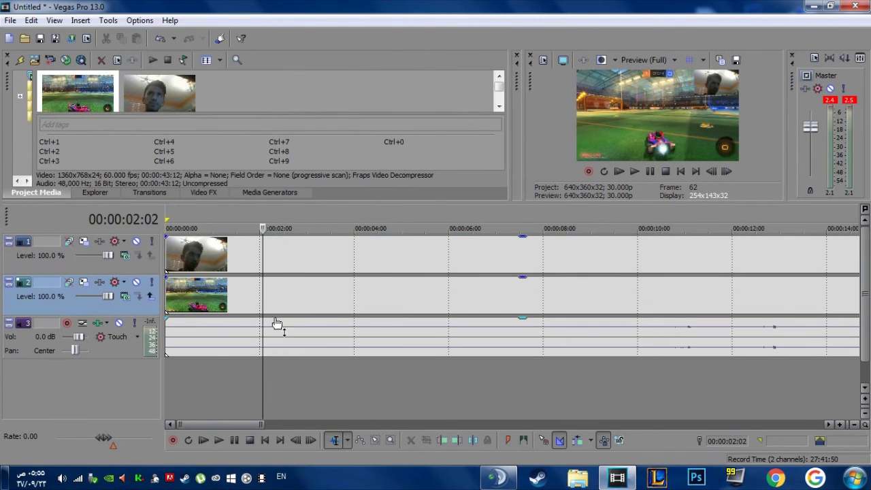
# Enlarge the video preview and play the combined clips from the start of the timeline to check their synchronization.
pyautogui.moveTo(263, 389); pyautogui.dragTo(174, 392)
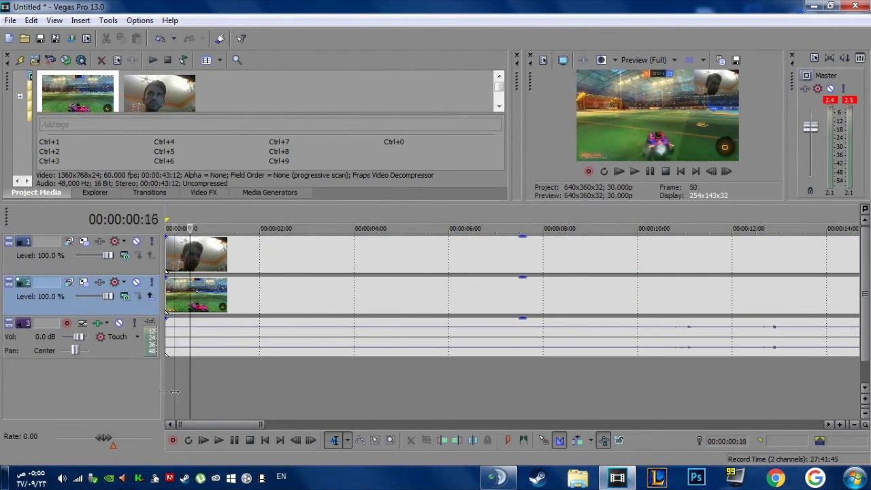
pyautogui.press('Home')
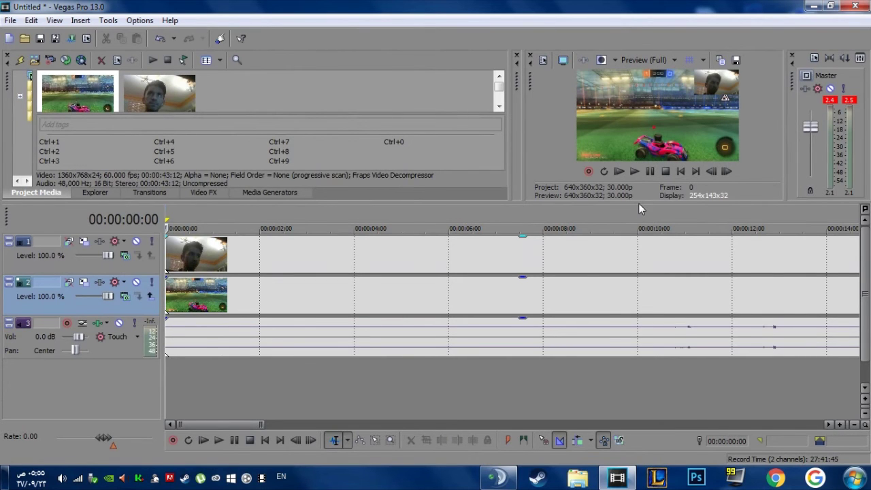
pyautogui.moveTo(638, 203); pyautogui.dragTo(613, 270)
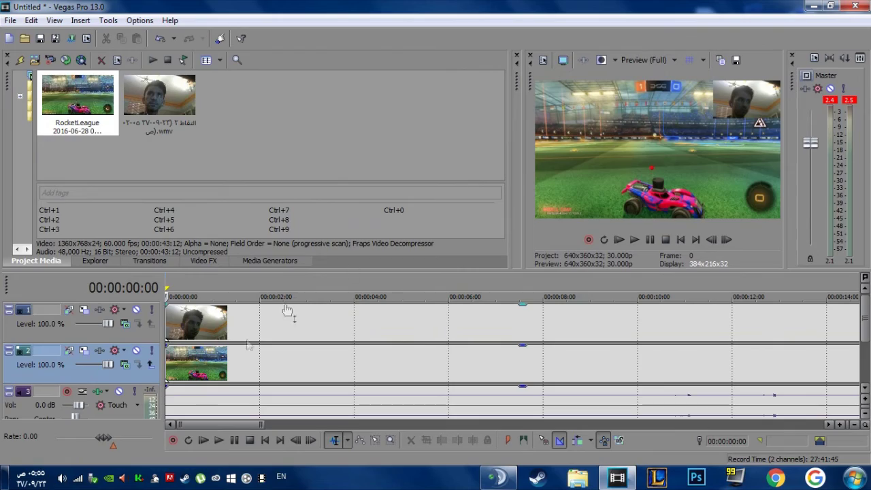
pyautogui.press('space')
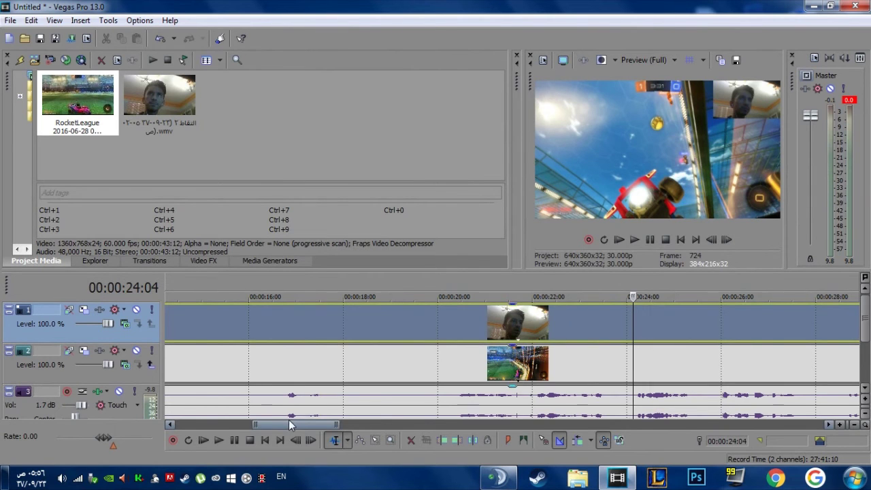
pyautogui.hscroll(-5, 292, 424)
pyautogui.scroll(-2, 555, 396)
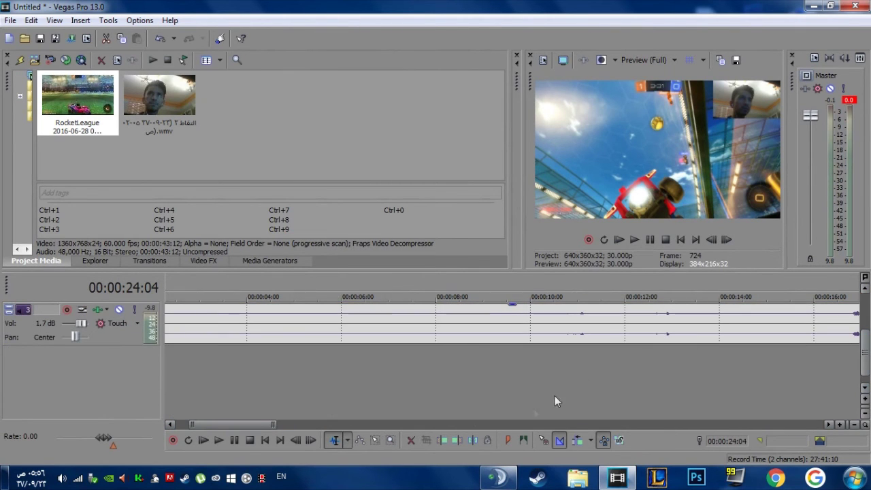